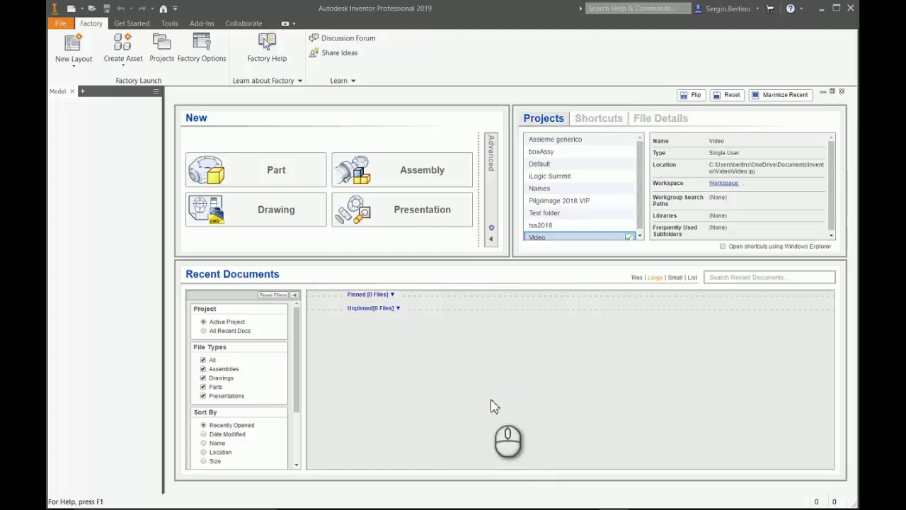
Start a new blank part file (Part3) from the Home screen's Part tile
{"action": "left_click", "coordinate": [289, 174]}
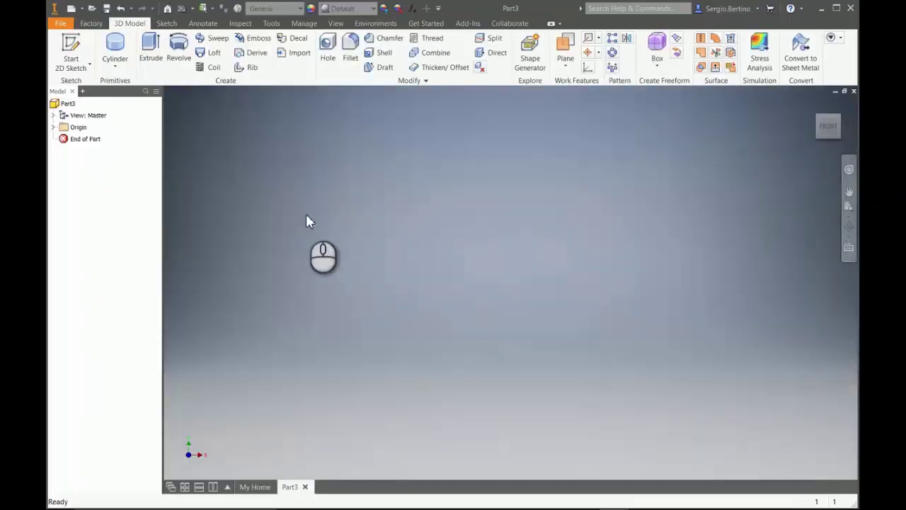
Create a 50 mm diameter cylinder on the XY plane at the origin, extruded 200 mm
{"action": "left_click", "coordinate": [112, 48]}
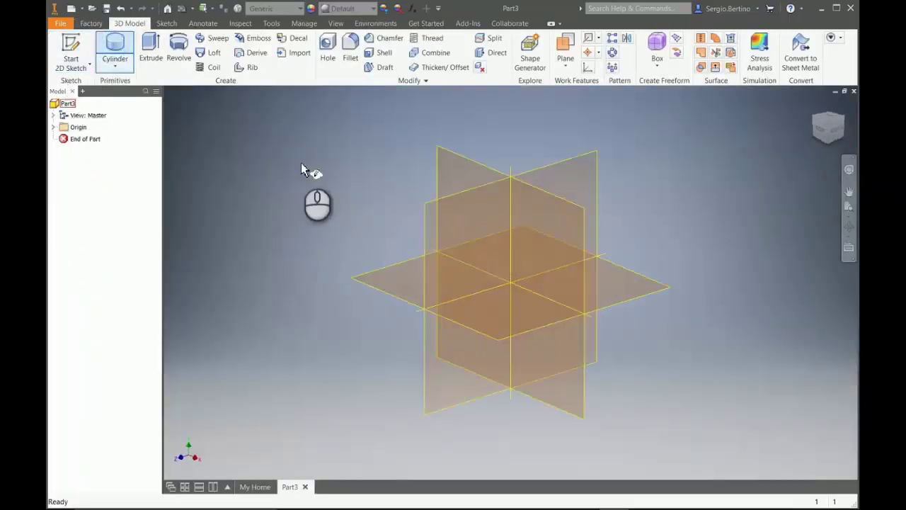
{"action": "left_click", "coordinate": [448, 169]}
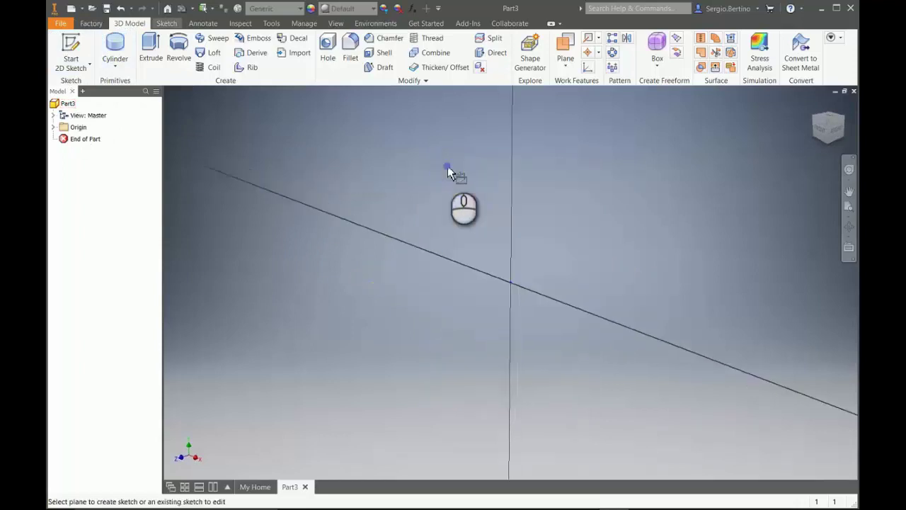
{"action": "left_click", "coordinate": [510, 282]}
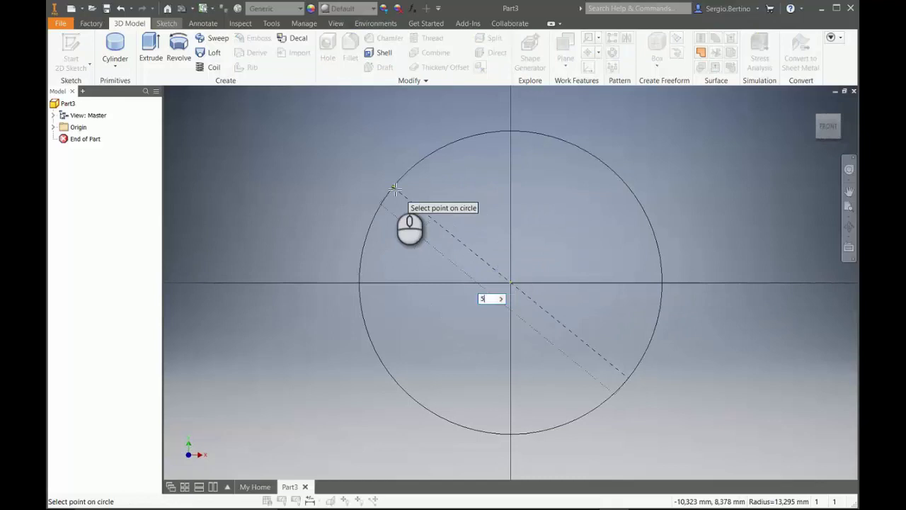
{"action": "type", "text": "50"}
{"action": "key", "text": "Return"}
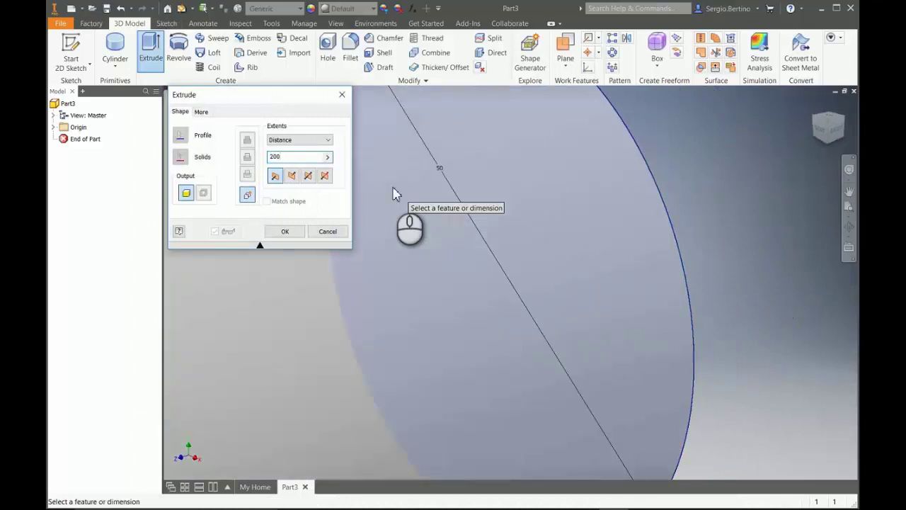
{"action": "left_click", "coordinate": [285, 232]}
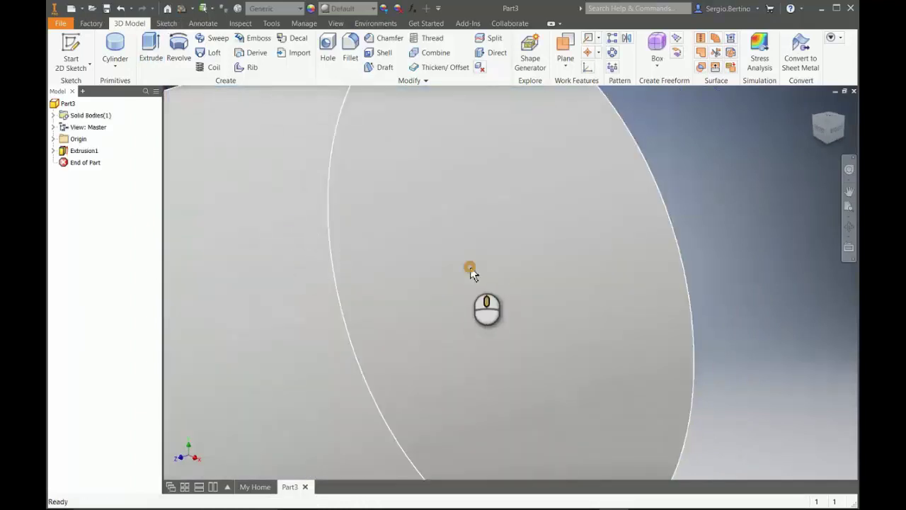
Save the part as cylinder.ipt
{"action": "scroll", "coordinate": [470, 267], "scroll_direction": "down", "scroll_amount": 5}
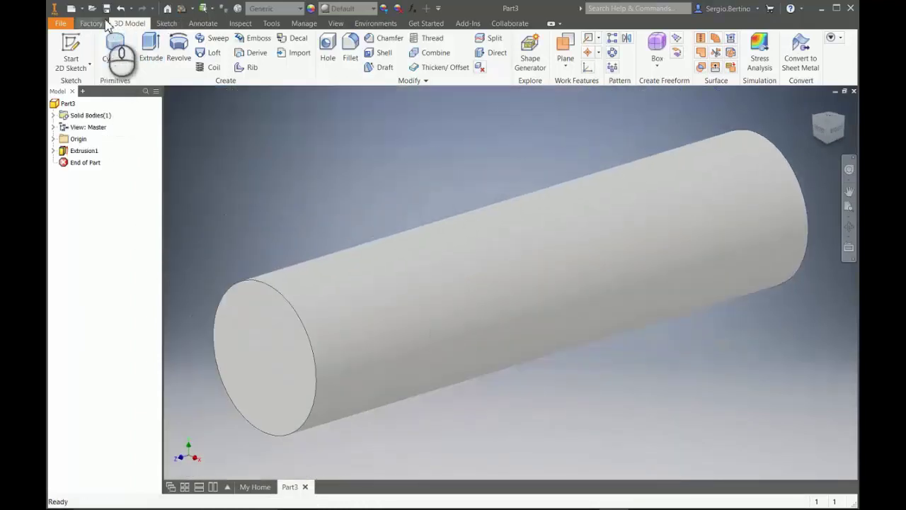
{"action": "left_click", "coordinate": [106, 8]}
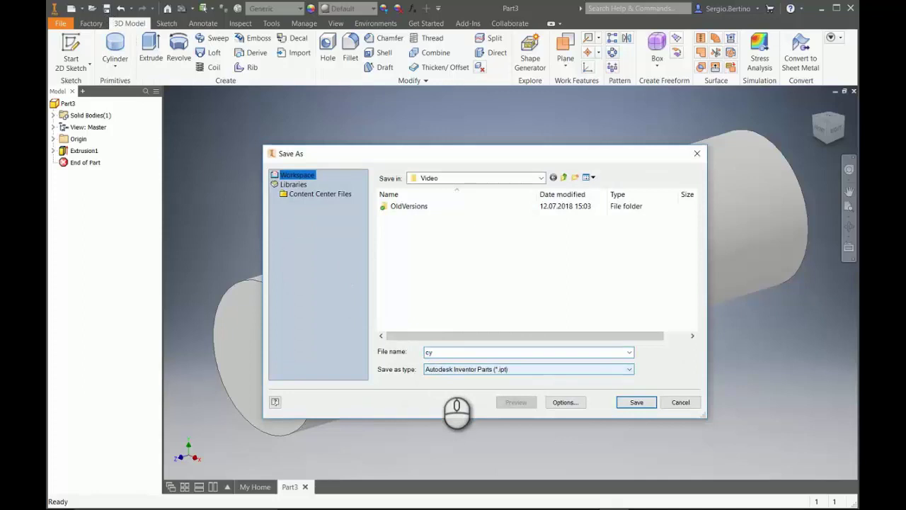
{"action": "type", "text": "cylinder"}
{"action": "left_click", "coordinate": [636, 402]}
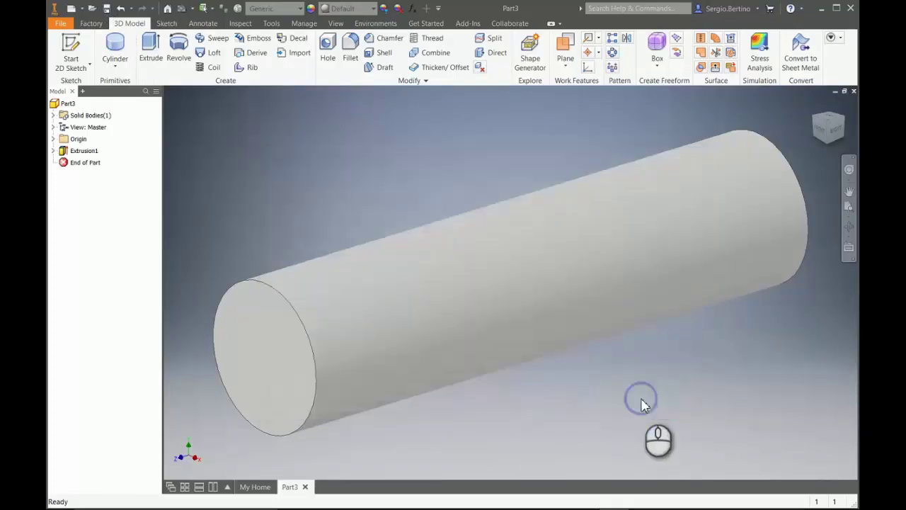
Create a drawing of cylinder.ipt from the Standard.idw template
{"action": "right_click", "coordinate": [74, 104]}
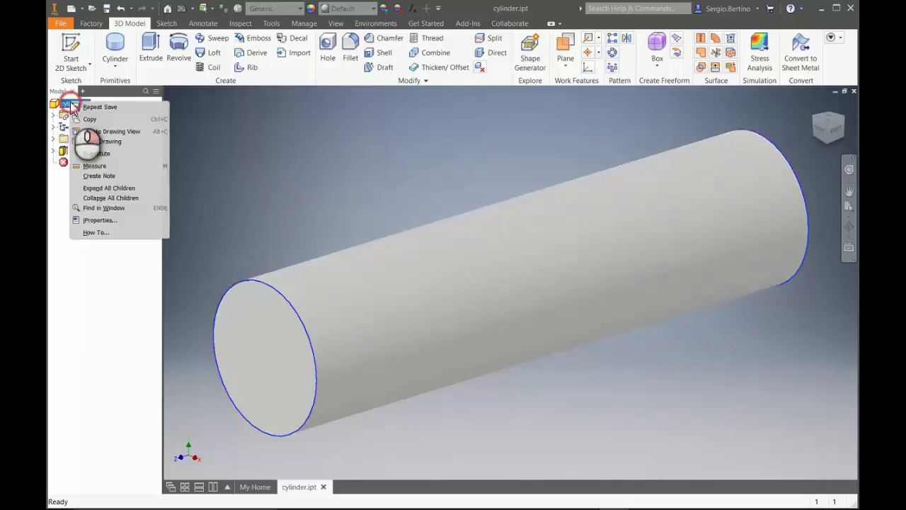
{"action": "left_click", "coordinate": [126, 133]}
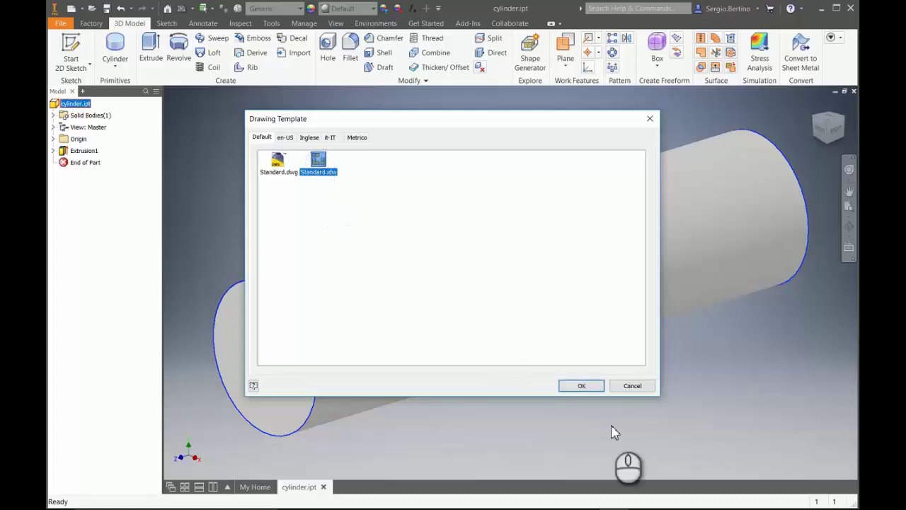
{"action": "left_click", "coordinate": [581, 387]}
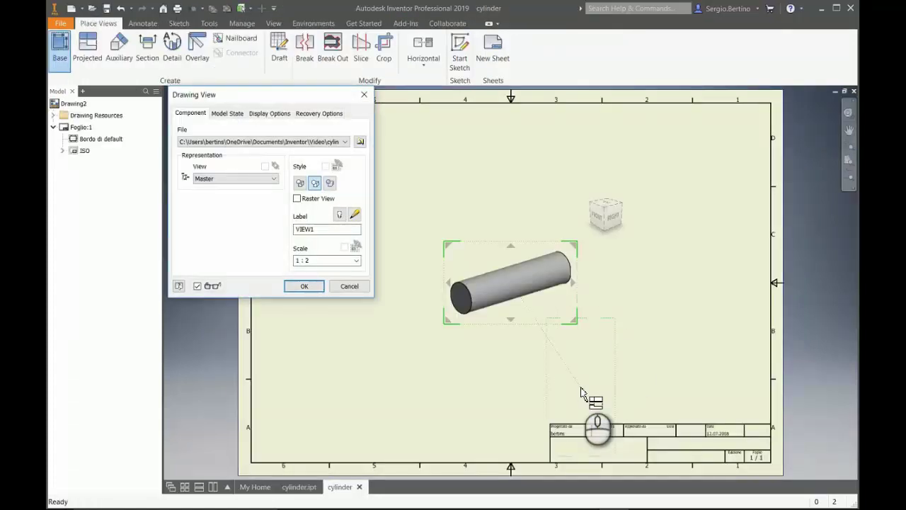
Place a Top-oriented base view of the cylinder at 1:1 scale, standing upright
{"action": "left_click", "coordinate": [613, 208]}
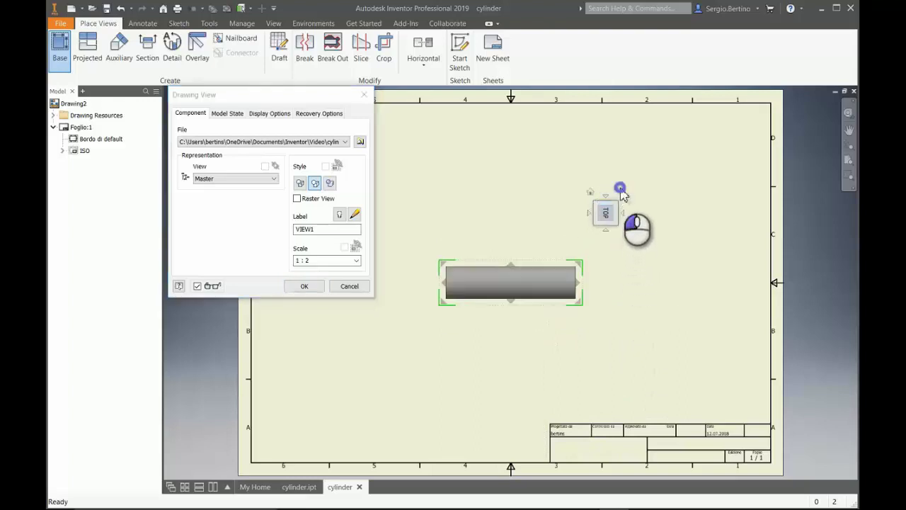
{"action": "left_click", "coordinate": [603, 199]}
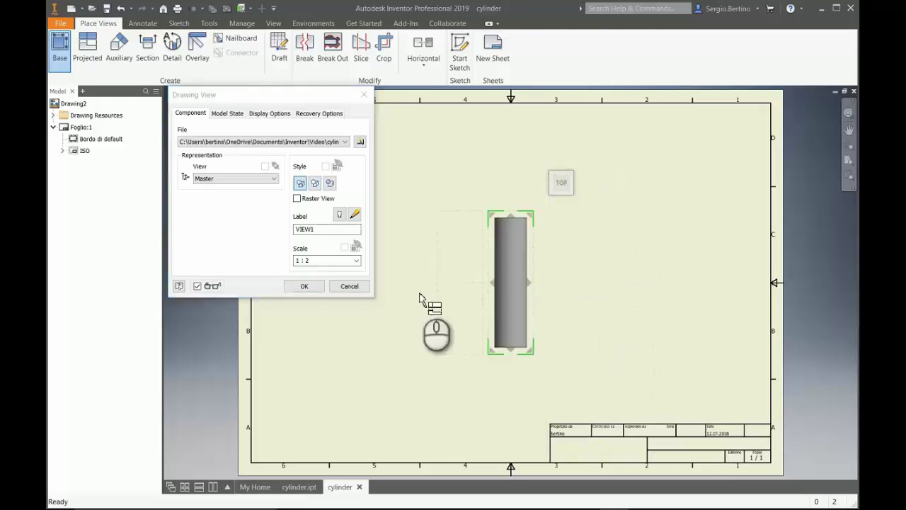
{"action": "left_click", "coordinate": [317, 261]}
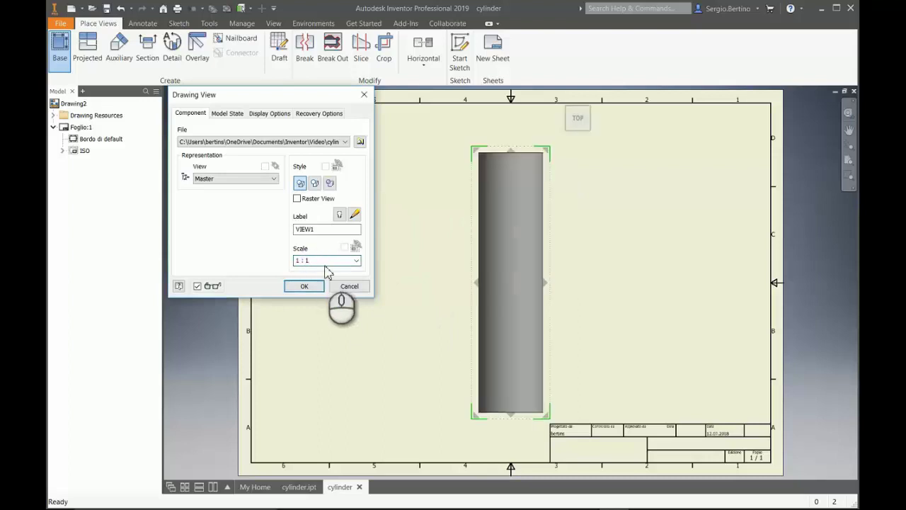
{"action": "left_click", "coordinate": [305, 286]}
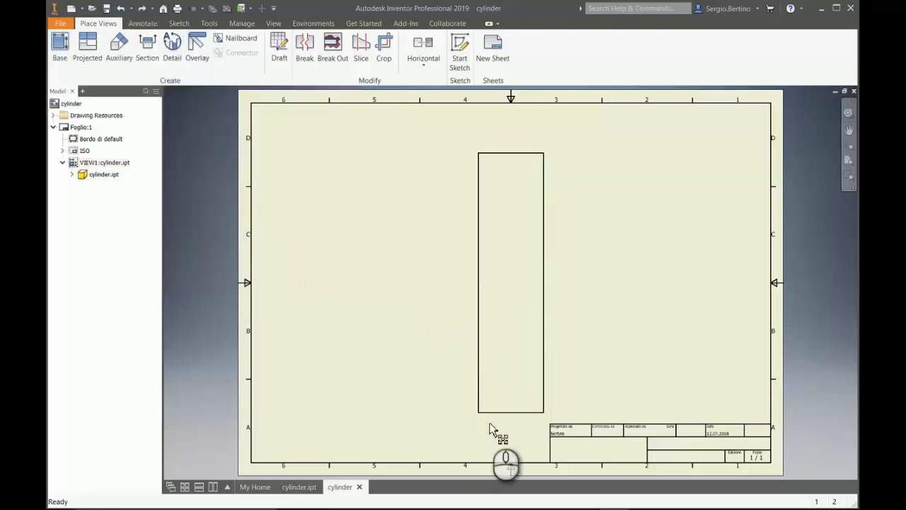
Create 2:1 detail view A of the cylinder's lower-left corner, placed left of the base view
{"action": "left_click", "coordinate": [174, 54]}
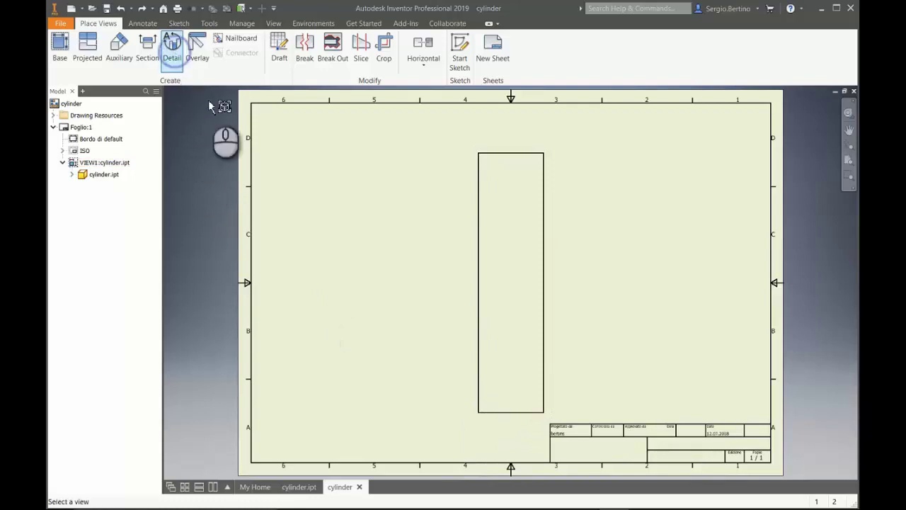
{"action": "left_click", "coordinate": [482, 417]}
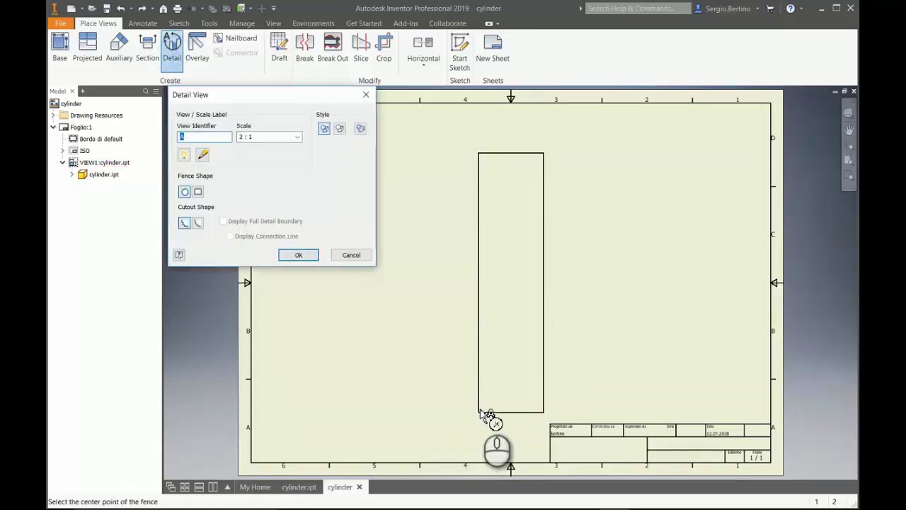
{"action": "left_click", "coordinate": [480, 409]}
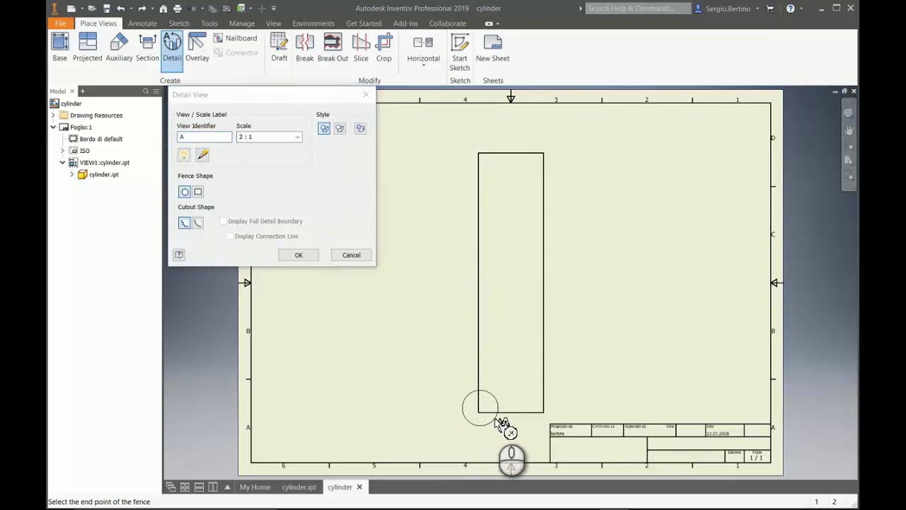
{"action": "left_click", "coordinate": [498, 422]}
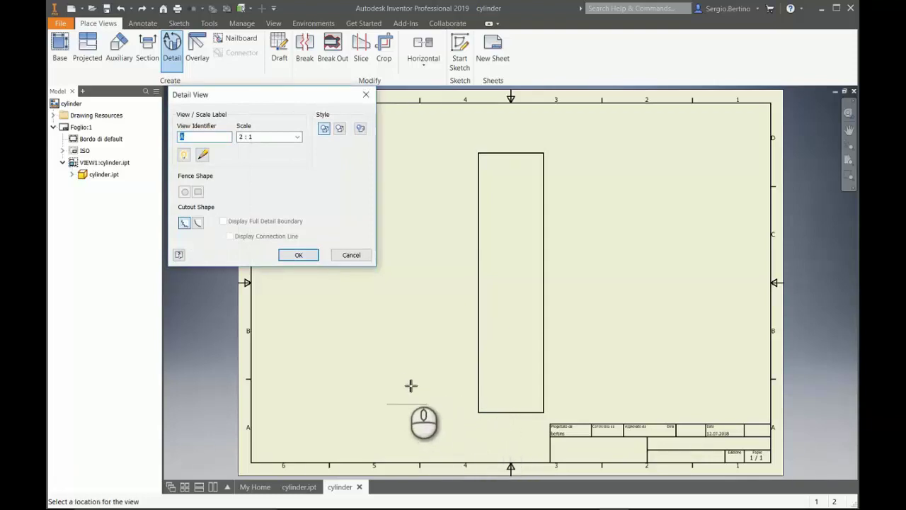
{"action": "left_click", "coordinate": [377, 350]}
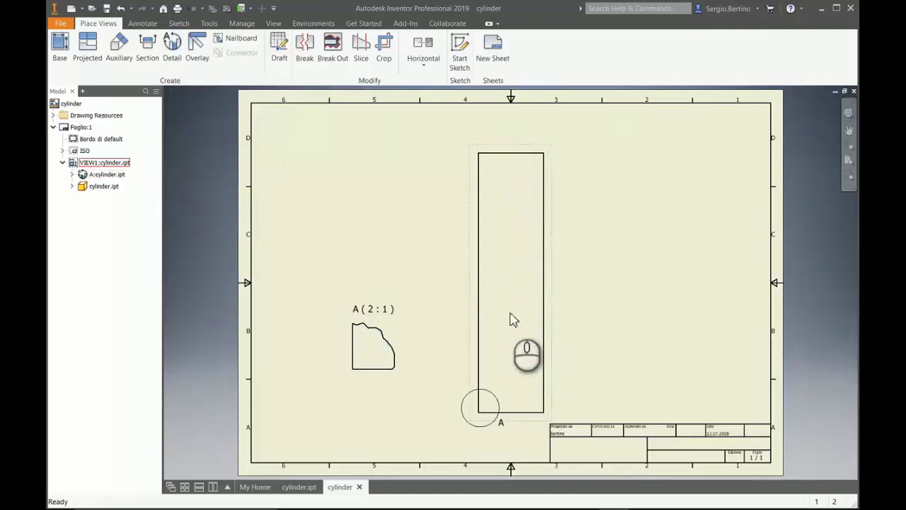
{"action": "left_click", "coordinate": [514, 412]}
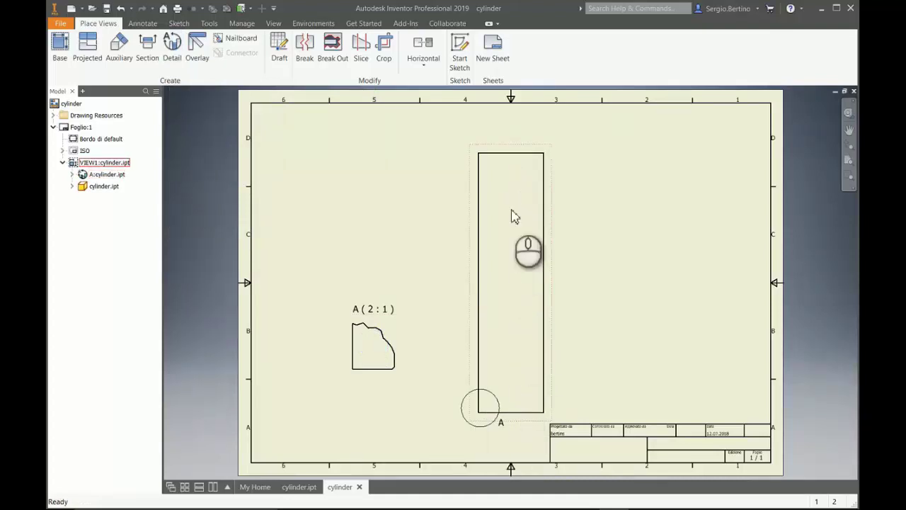
{"action": "left_click", "coordinate": [397, 359]}
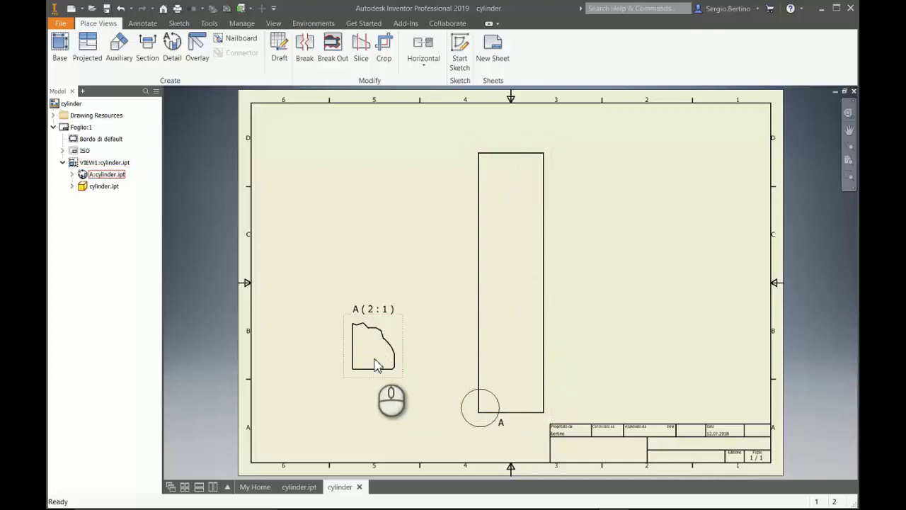
{"action": "scroll", "coordinate": [363, 376], "scroll_direction": "up", "scroll_amount": 3}
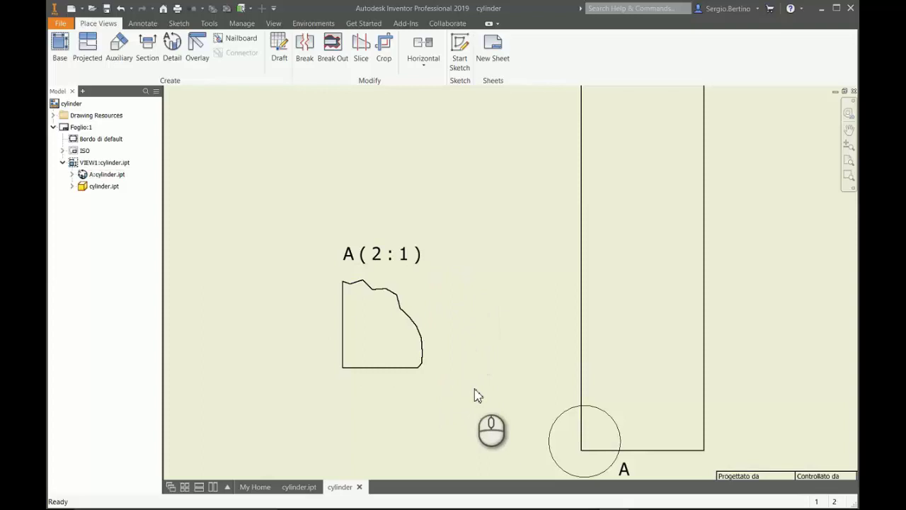
Add automated centrelines for cylindrical, axis-parallel features to detail view A
{"action": "right_click", "coordinate": [427, 293]}
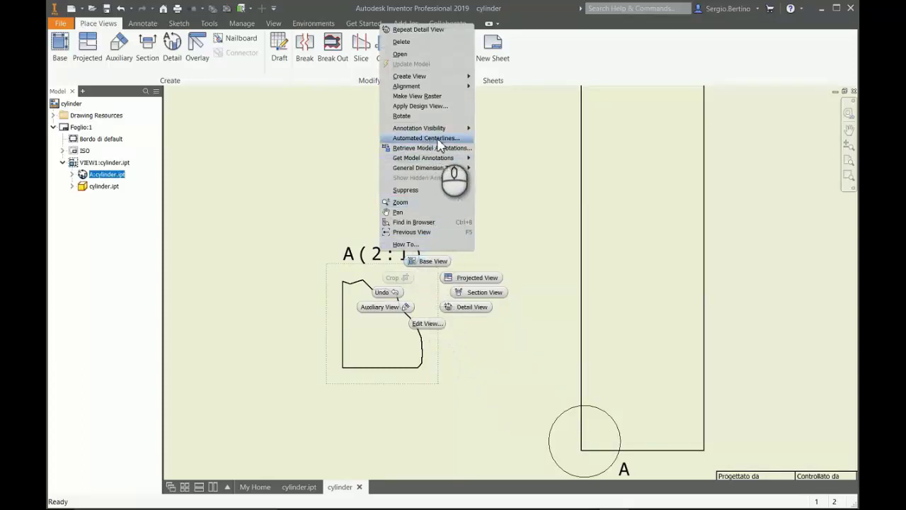
{"action": "left_click", "coordinate": [439, 139]}
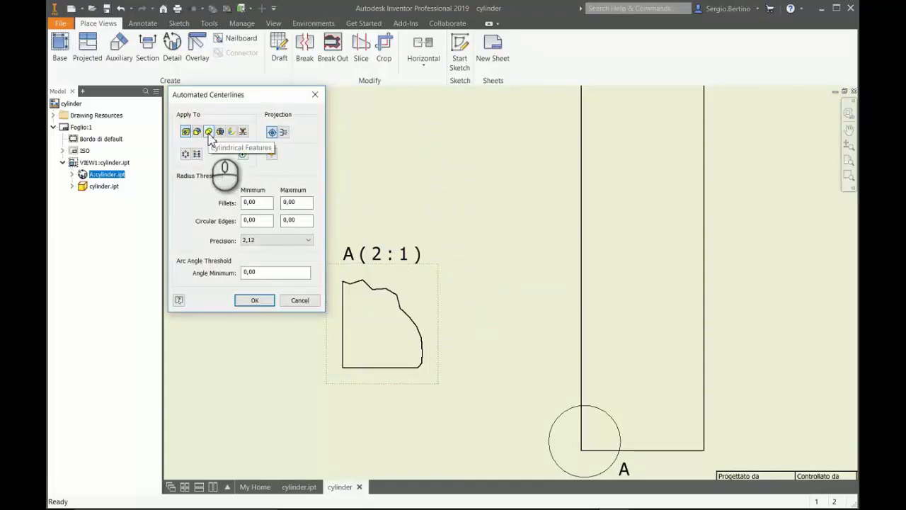
{"action": "left_click", "coordinate": [209, 133]}
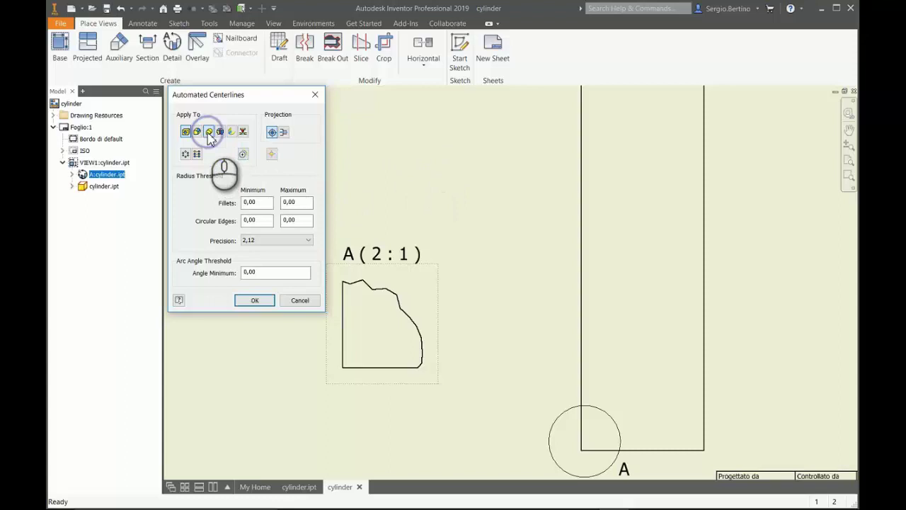
{"action": "left_click", "coordinate": [285, 133]}
{"action": "left_click", "coordinate": [255, 301]}
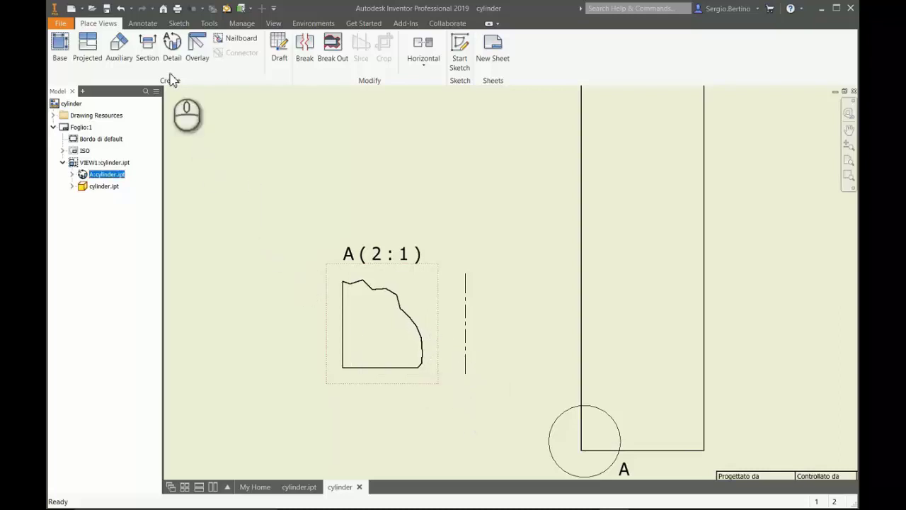
Dimension detail view A from its left edge to the axis, prefixing the text to read R=25,00
{"action": "left_click", "coordinate": [142, 23]}
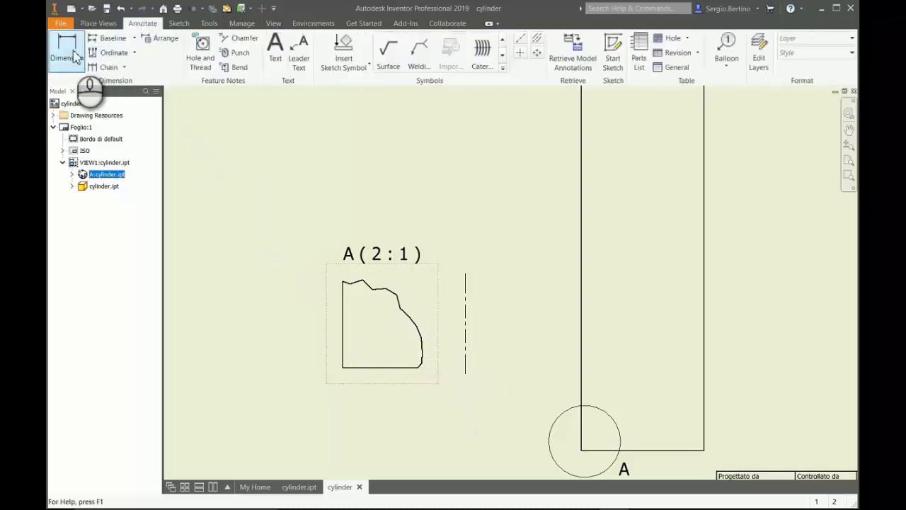
{"action": "left_click", "coordinate": [73, 55]}
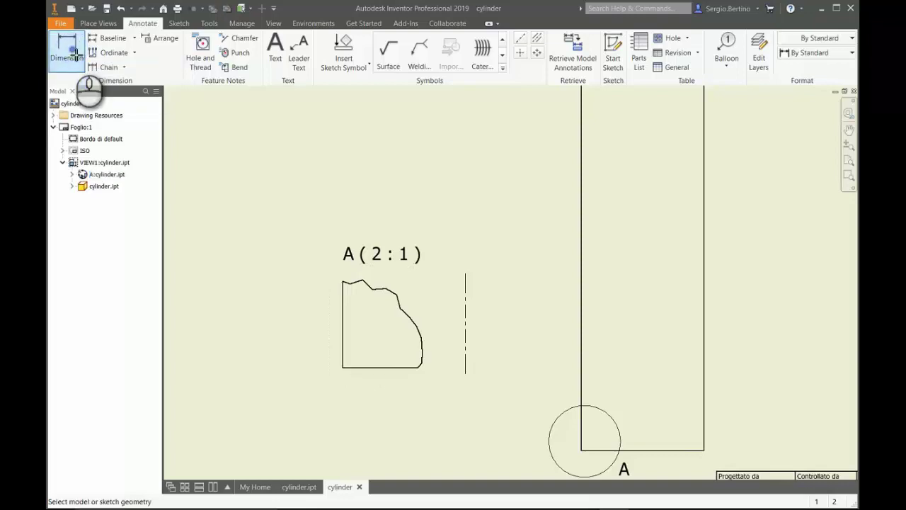
{"action": "left_click", "coordinate": [340, 339]}
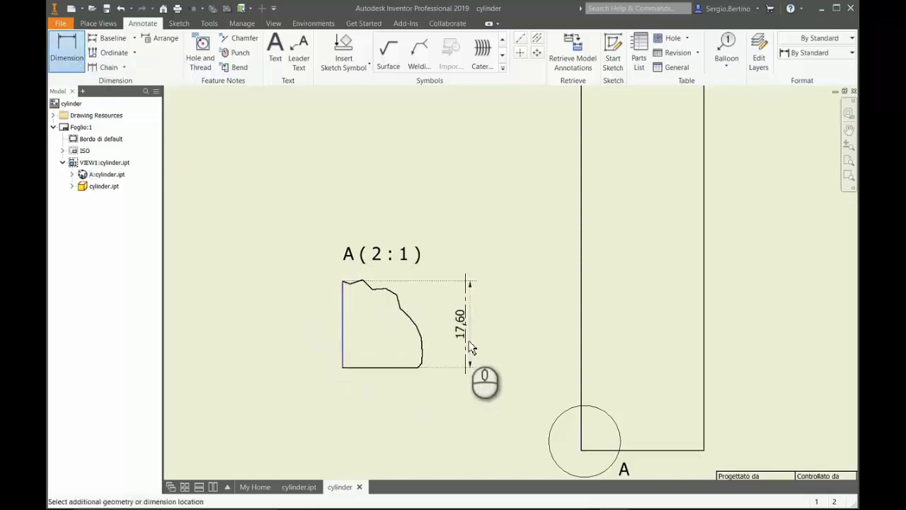
{"action": "left_click", "coordinate": [465, 354]}
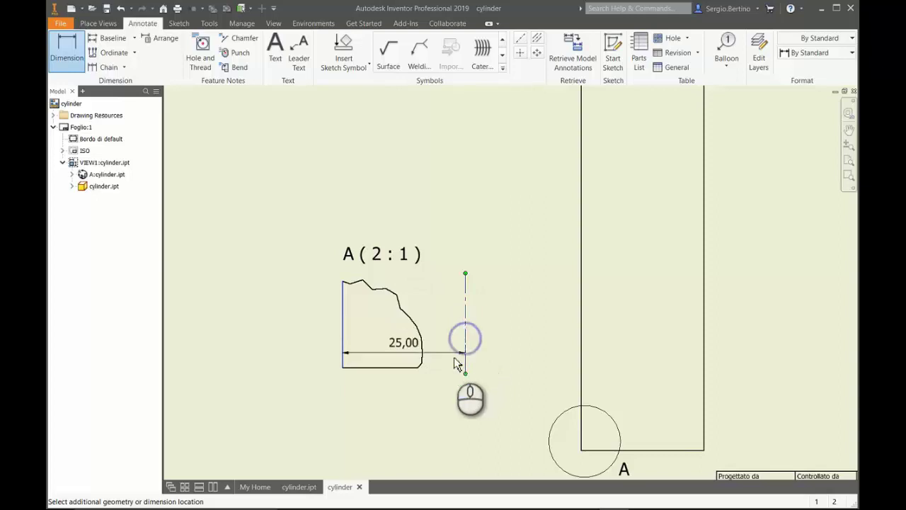
{"action": "left_click", "coordinate": [434, 423]}
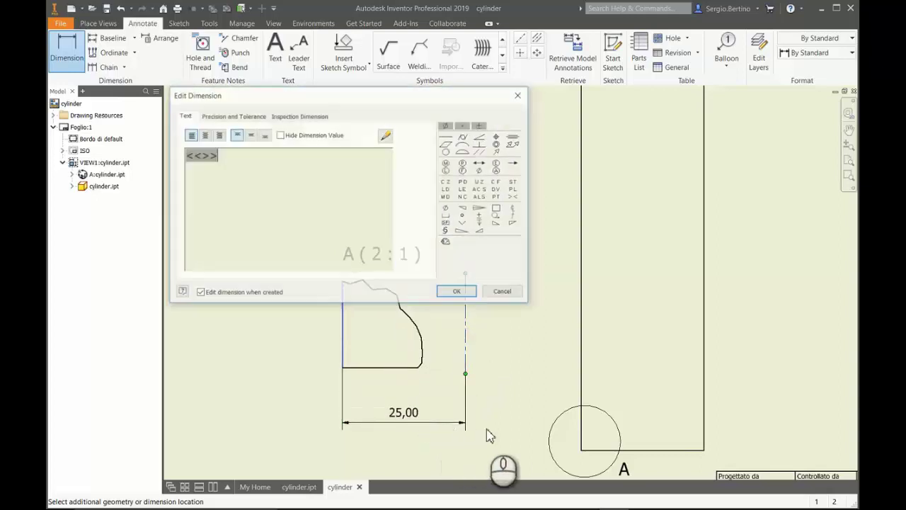
{"action": "left_click_drag", "start_coordinate": [186, 154], "coordinate": [215, 156]}
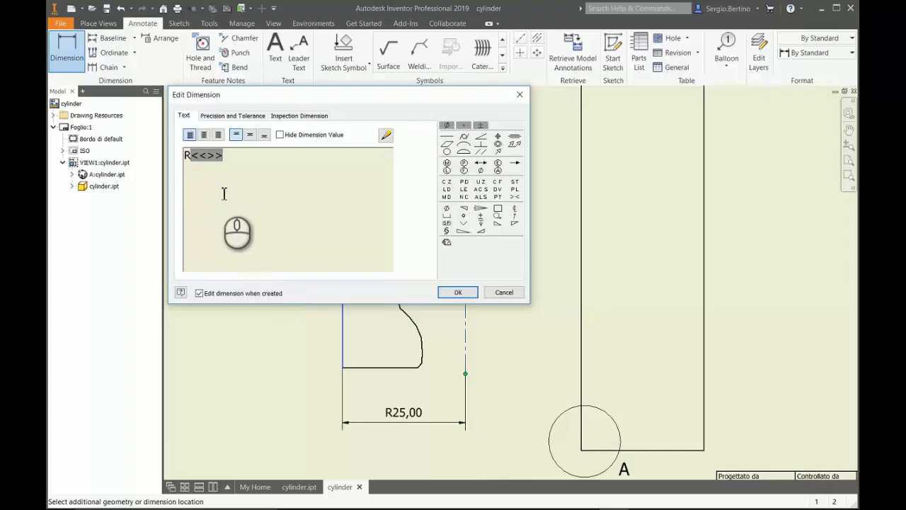
{"action": "left_click", "coordinate": [458, 293]}
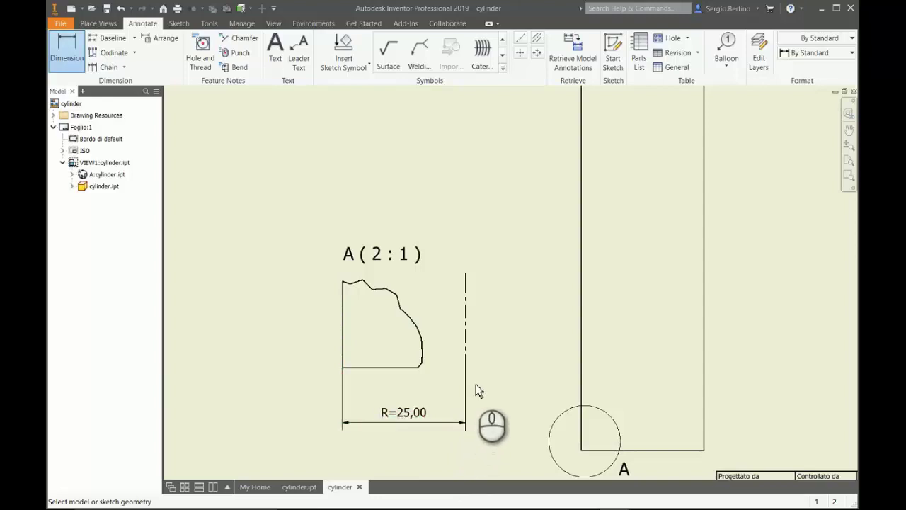
End the dimension command and turn off visibility of the detail view's axis centerline
{"action": "right_click", "coordinate": [465, 314]}
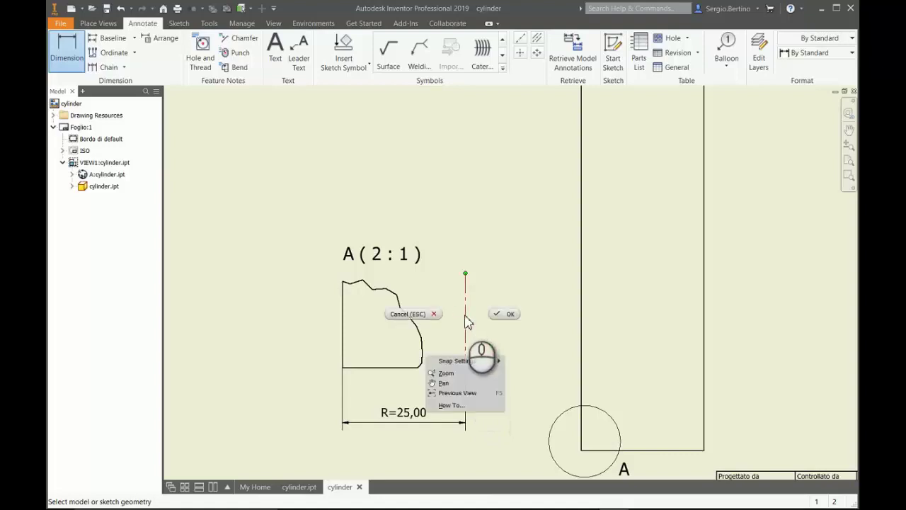
{"action": "left_click", "coordinate": [495, 314]}
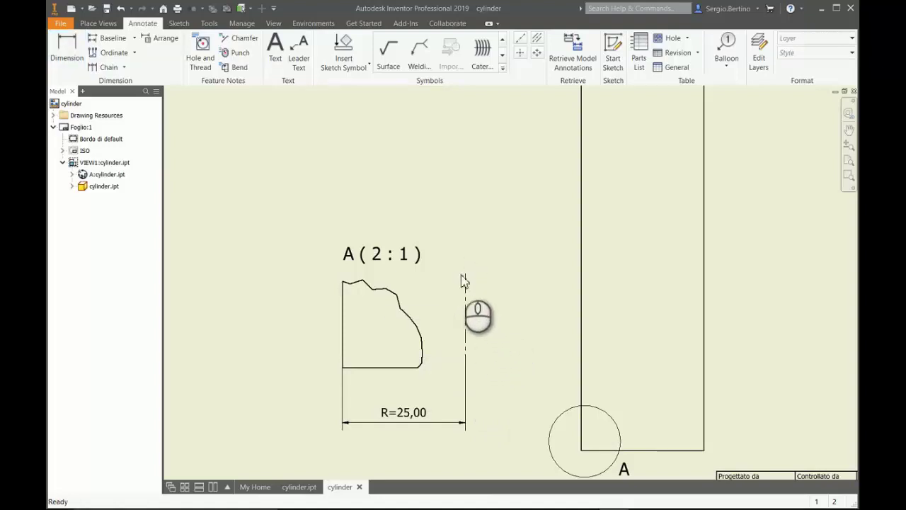
{"action": "left_click", "coordinate": [466, 312]}
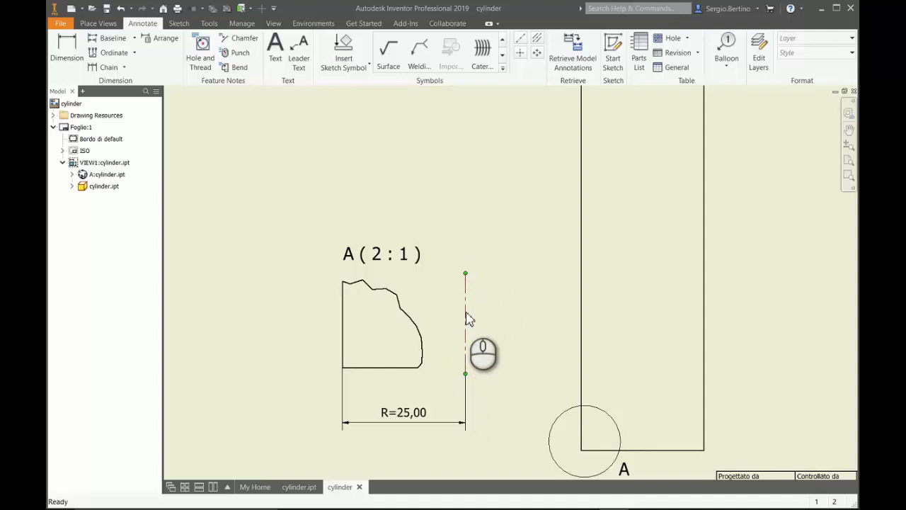
{"action": "right_click", "coordinate": [465, 313]}
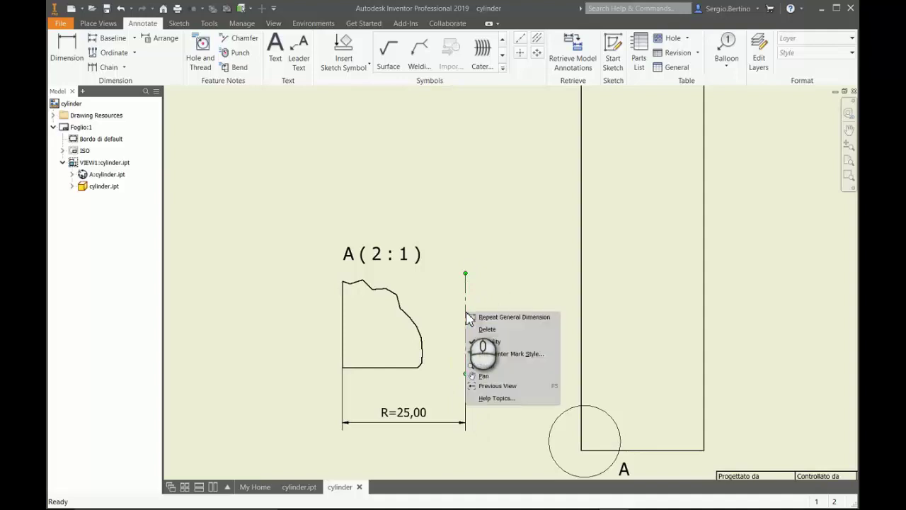
{"action": "left_click", "coordinate": [490, 342]}
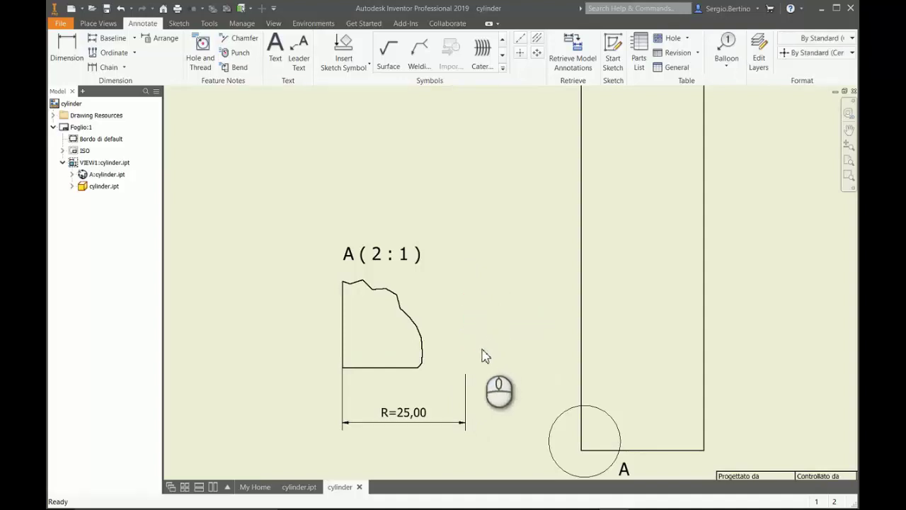
Edit the dimension style to drop trailing zeros and hide extension line 2, then save
{"action": "right_click", "coordinate": [465, 400]}
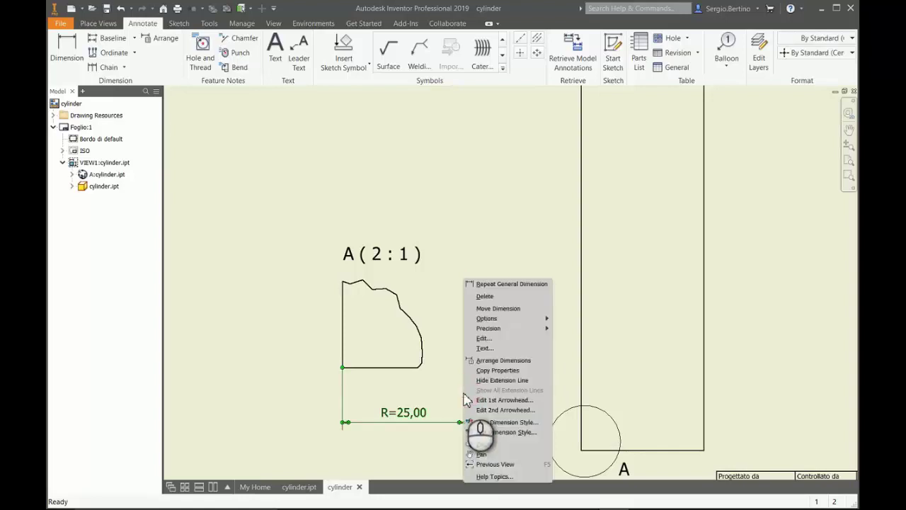
{"action": "left_click", "coordinate": [517, 430]}
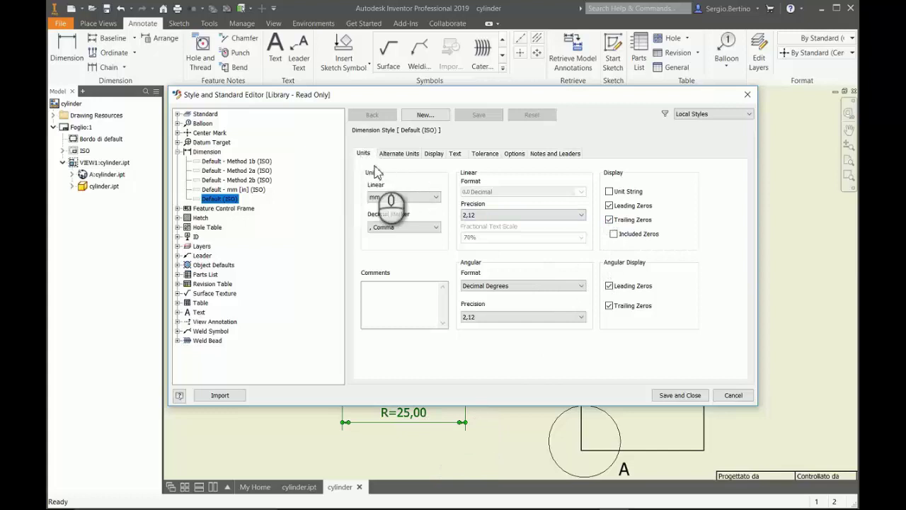
{"action": "left_click", "coordinate": [609, 220]}
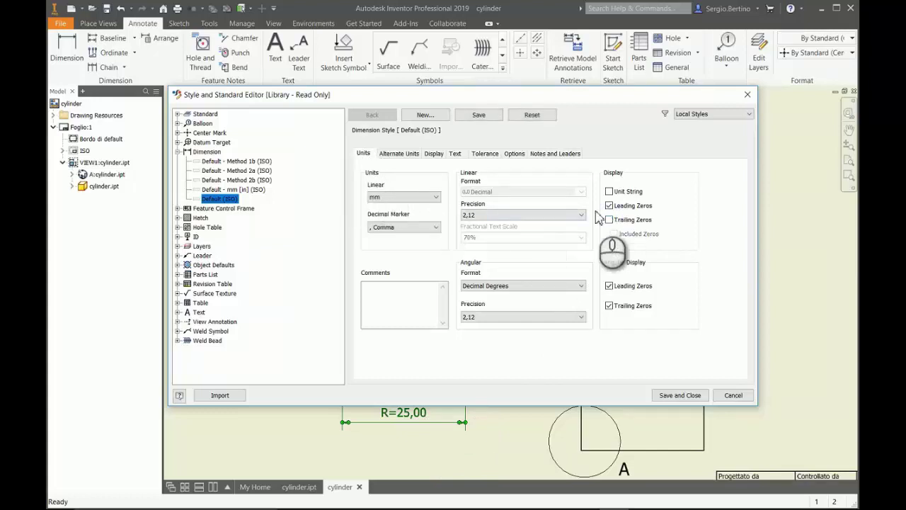
{"action": "left_click", "coordinate": [514, 153]}
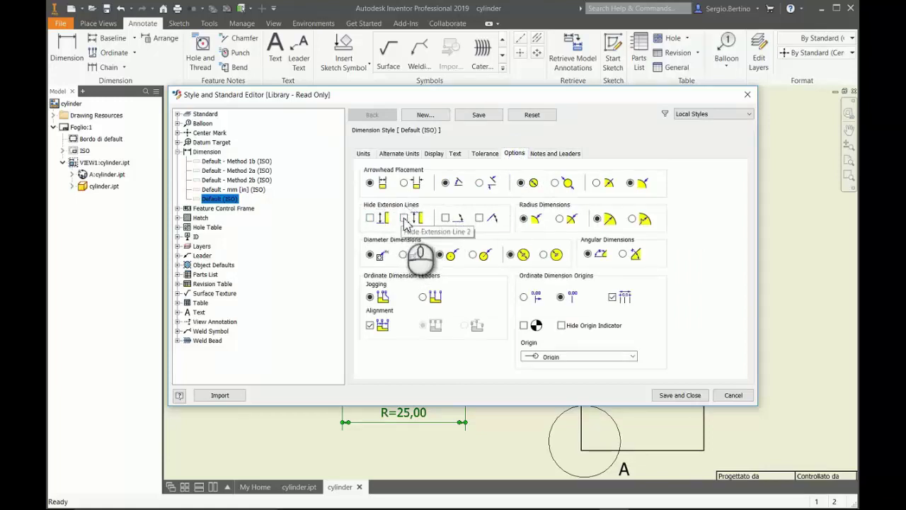
{"action": "left_click", "coordinate": [404, 218]}
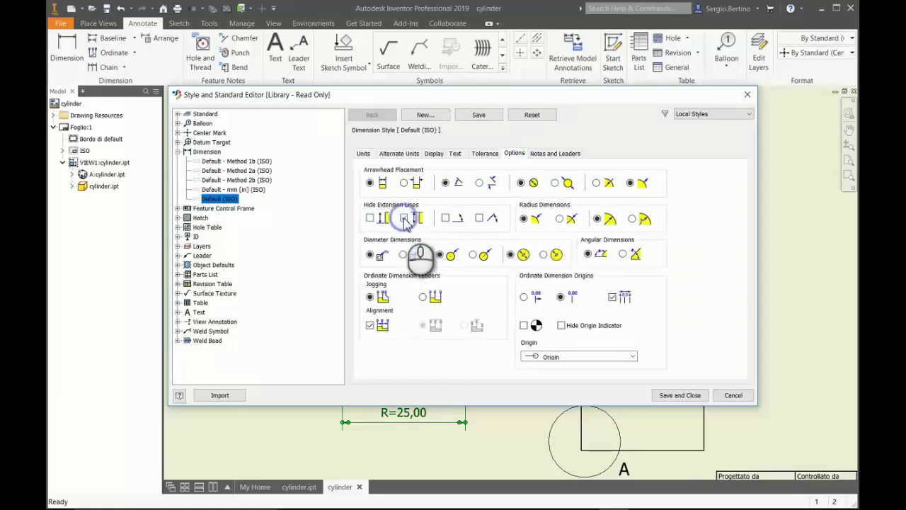
{"action": "left_click", "coordinate": [676, 396]}
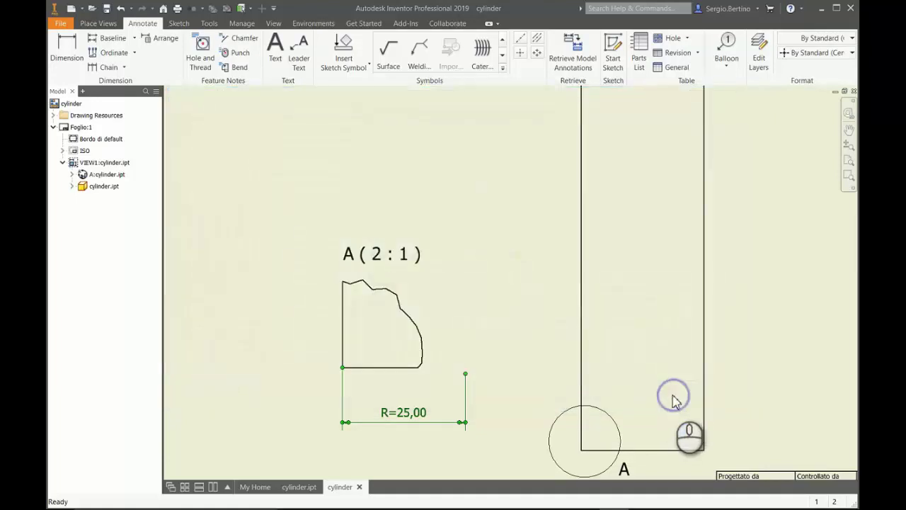
Hide the R=25 dimension's extension line at the axis end
{"action": "right_click", "coordinate": [466, 399]}
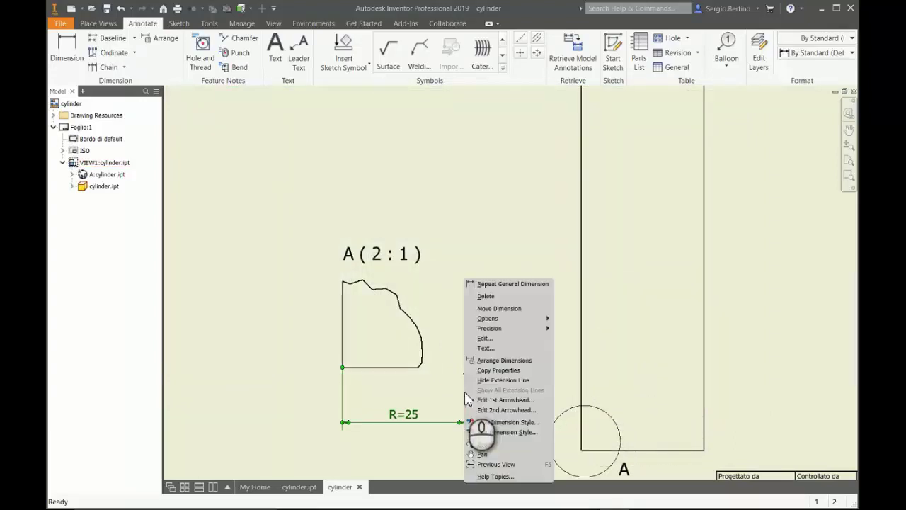
{"action": "left_click", "coordinate": [519, 383]}
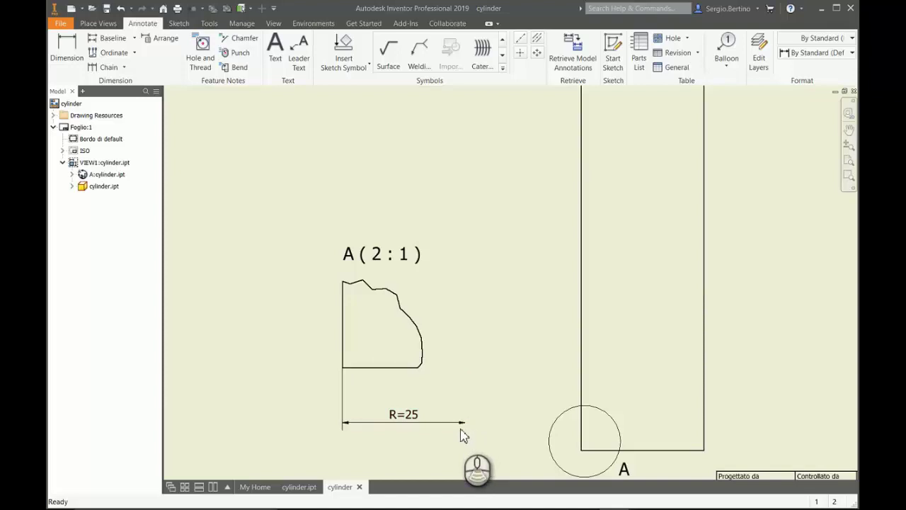
Set the R=25 dimension's second arrowhead to None, leaving a single arrow
{"action": "scroll", "coordinate": [460, 435], "scroll_direction": "up", "scroll_amount": 2}
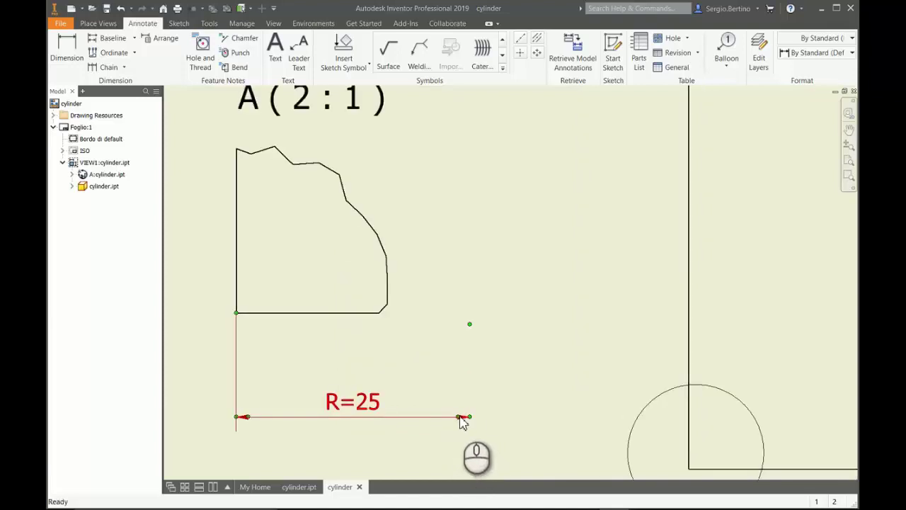
{"action": "right_click", "coordinate": [462, 422]}
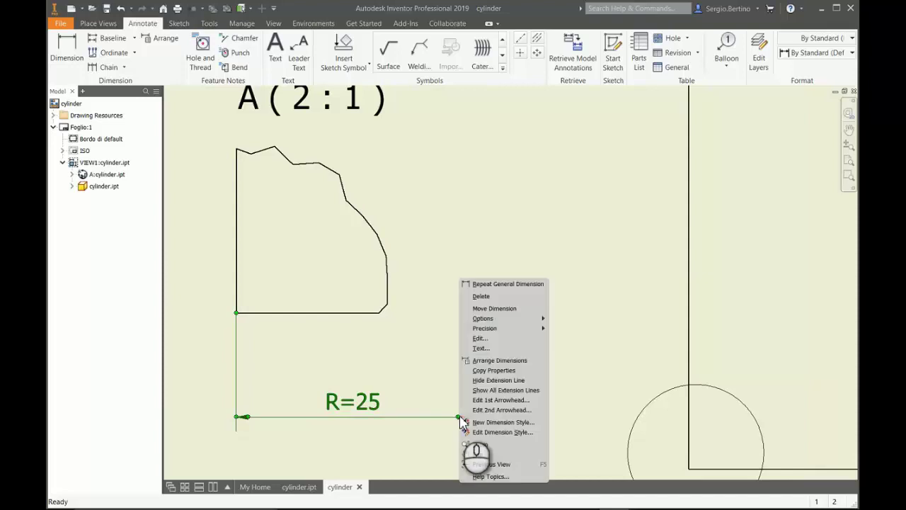
{"action": "left_click", "coordinate": [498, 410]}
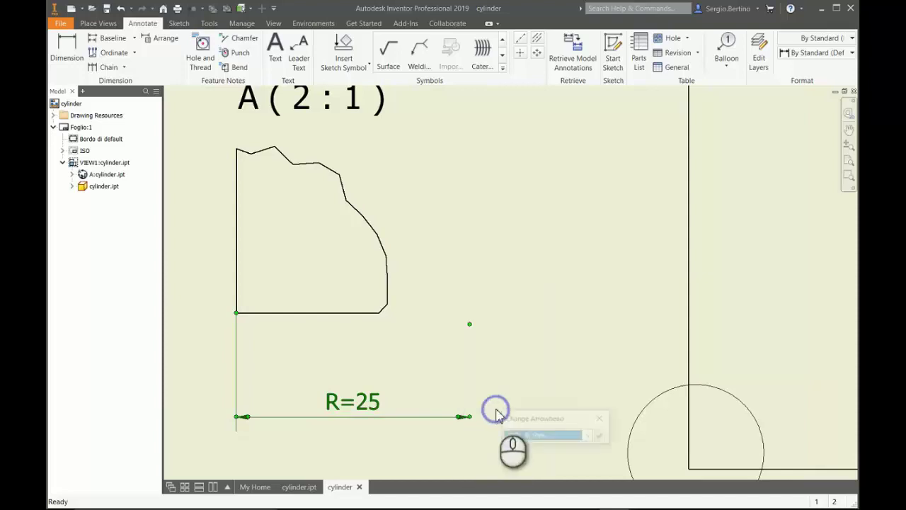
{"action": "left_click", "coordinate": [587, 437]}
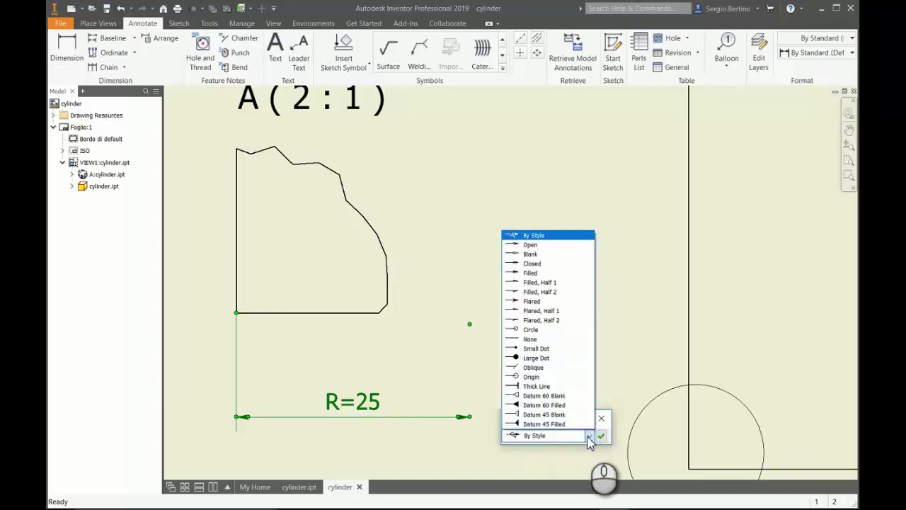
{"action": "left_click", "coordinate": [534, 339]}
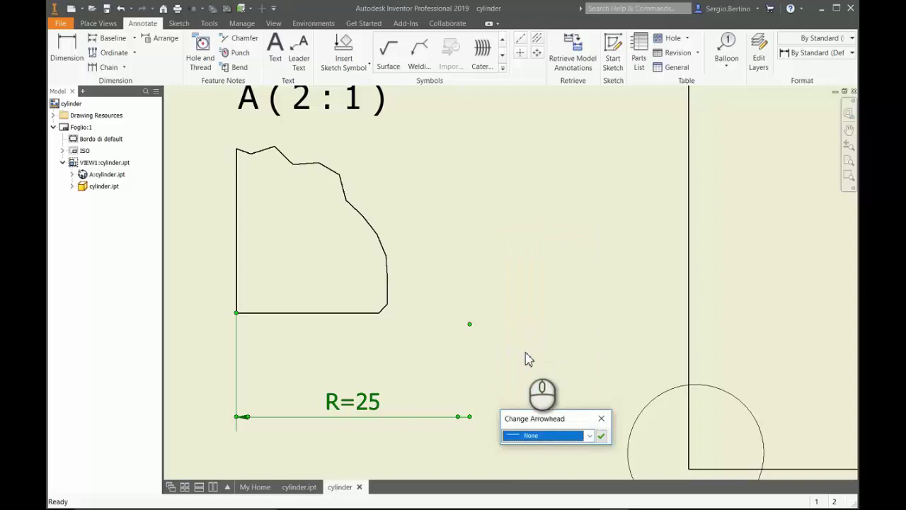
{"action": "left_click", "coordinate": [601, 435]}
{"action": "left_click", "coordinate": [569, 364]}
{"action": "scroll", "coordinate": [570, 371], "scroll_direction": "up", "scroll_amount": 3}
{"action": "scroll", "coordinate": [571, 373], "scroll_direction": "down", "scroll_amount": 5}
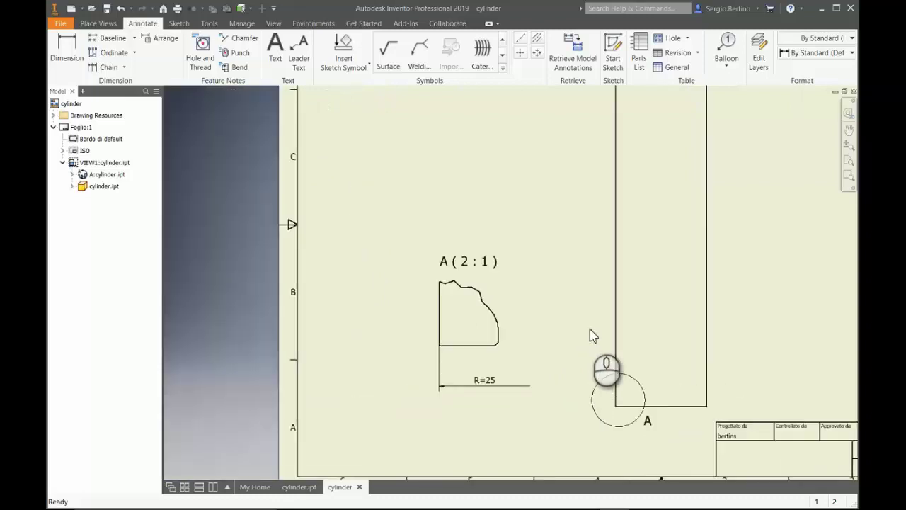
{"action": "mouse_move", "coordinate": [590, 333]}
{"action": "middle_mouse_down"}
{"action": "mouse_move", "coordinate": [395, 323]}
{"action": "mouse_move", "coordinate": [417, 325]}
{"action": "middle_mouse_up"}
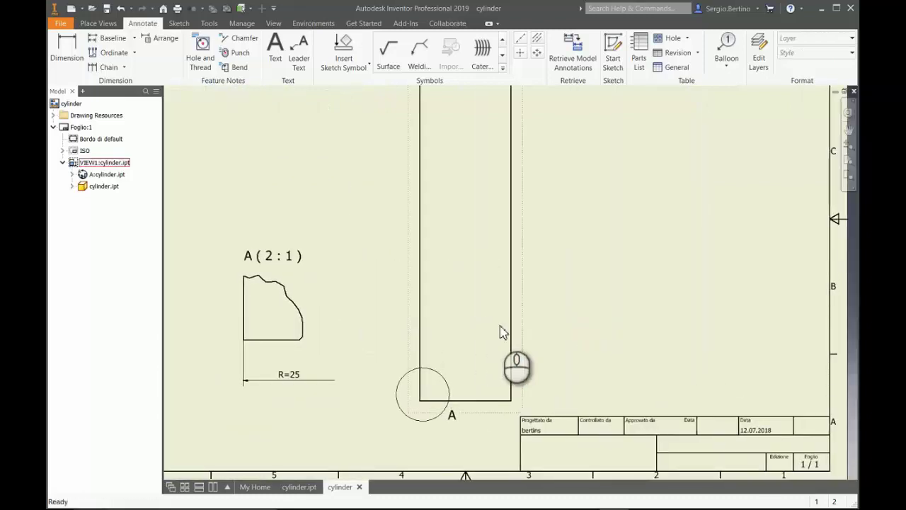